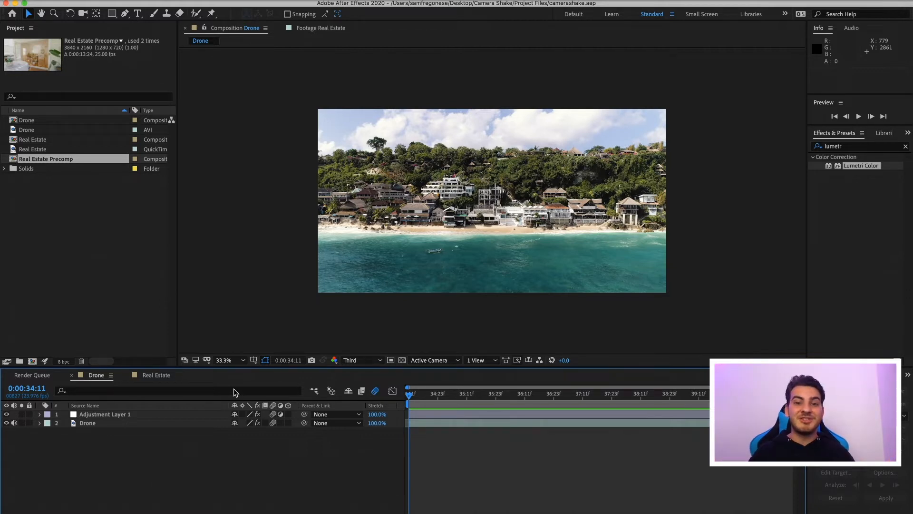
- Delete the adjustment layer from the Drone composition and play back the drone clip without it
{"action": "key", "text": "space"}
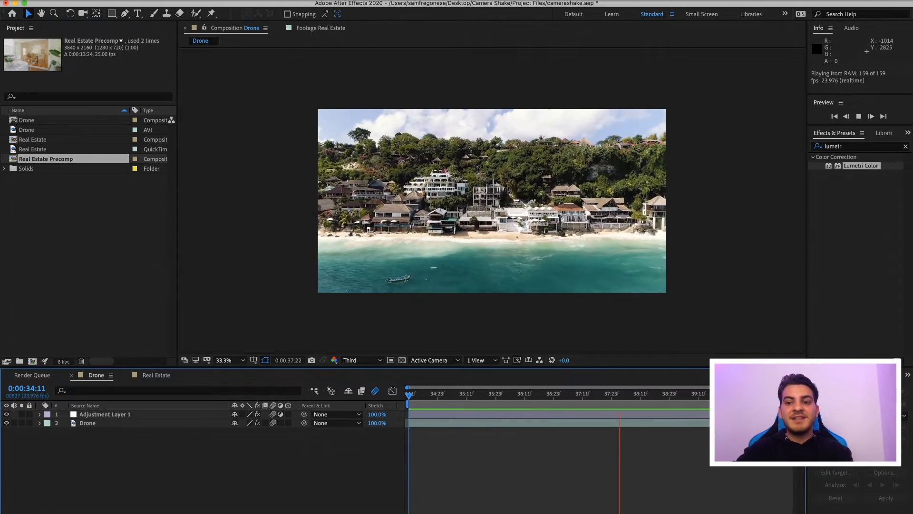
{"action": "key", "text": "space"}
{"action": "left_click", "coordinate": [555, 414]}
{"action": "key", "text": "Delete"}
{"action": "key", "text": "space"}
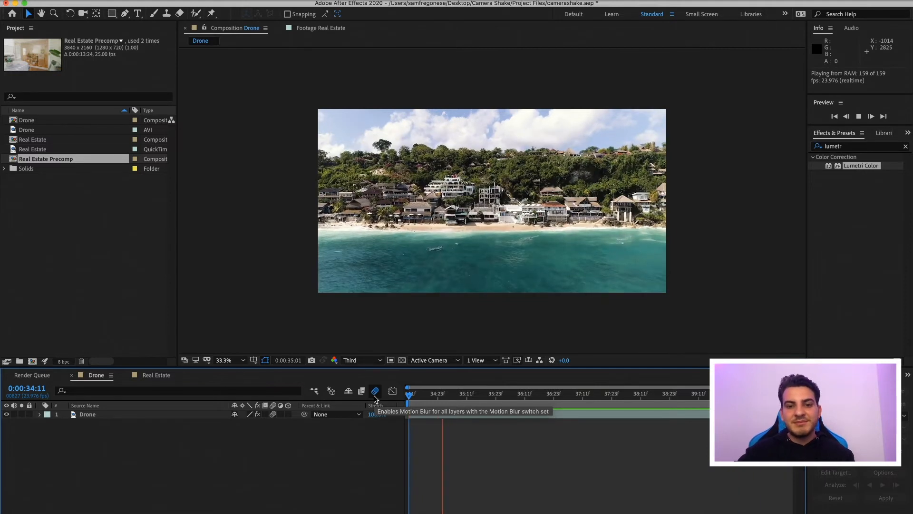
{"action": "key", "text": "space"}
- Add the expression wiggle(.5,60) to the Drone layer's Position property
{"action": "left_click", "coordinate": [434, 246]}
{"action": "left_click_drag", "start_coordinate": [433, 245], "coordinate": [449, 233]}
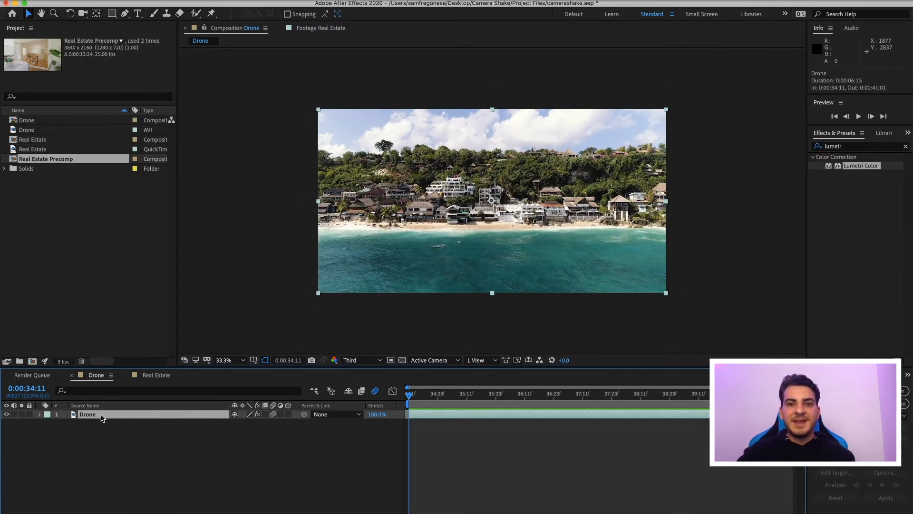
{"action": "key", "text": "p"}
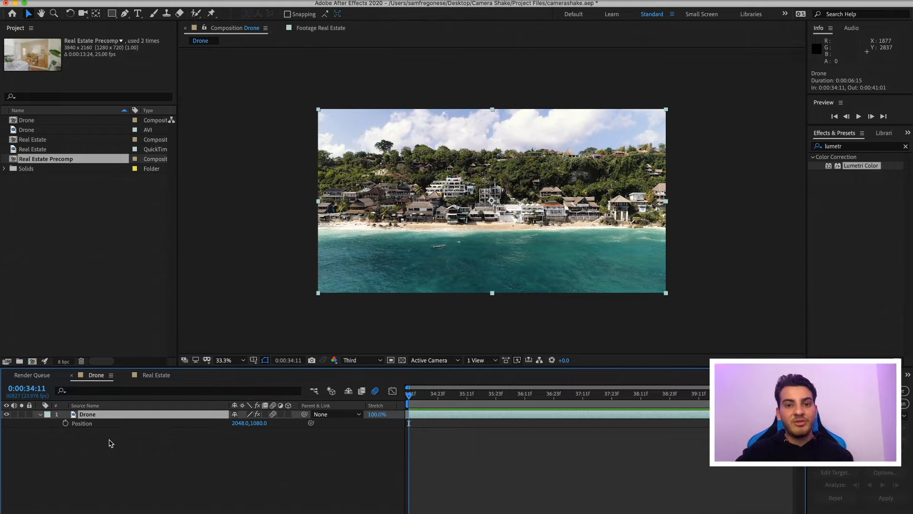
{"action": "left_click", "coordinate": [66, 423], "text": "alt"}
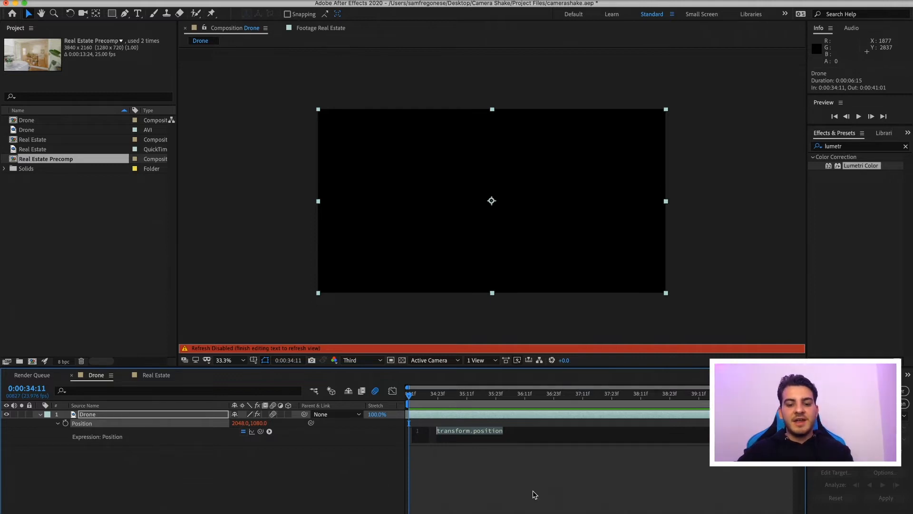
{"action": "type", "text": "wiggl"}
{"action": "key", "text": "Return"}
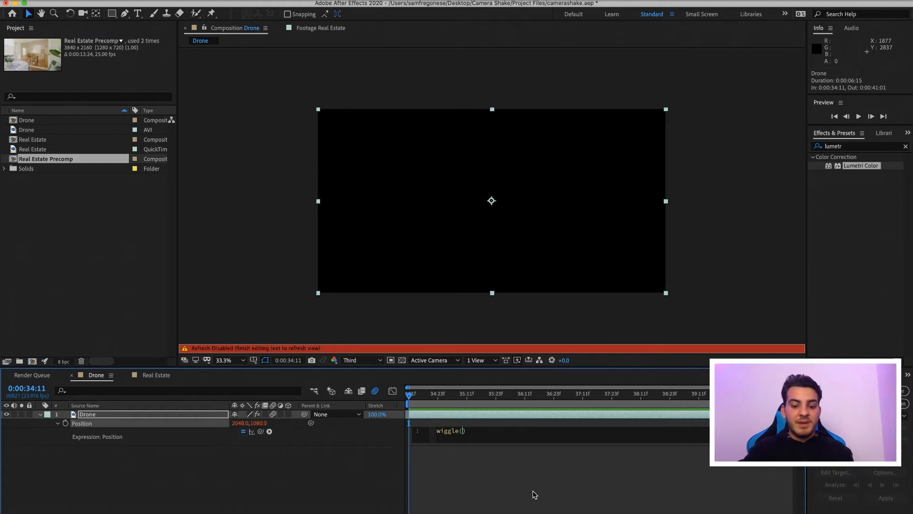
{"action": "type", "text": ".5"}
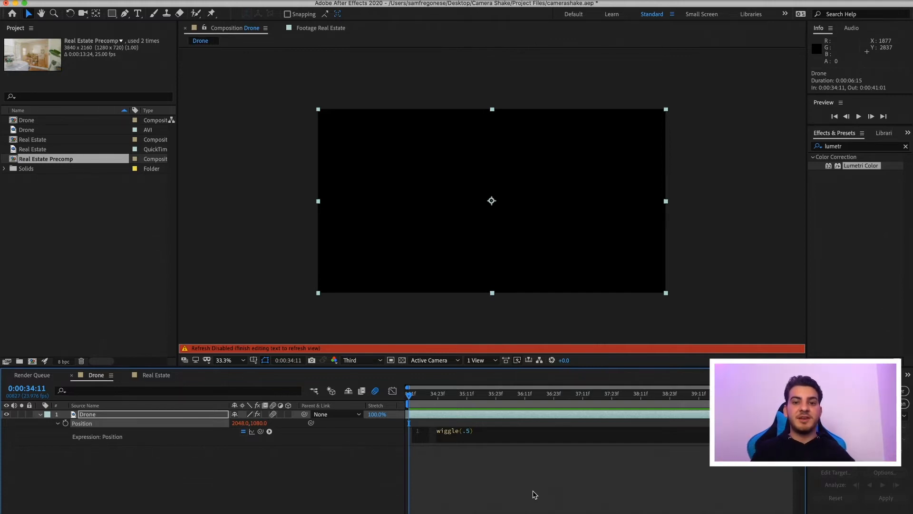
{"action": "type", "text": ",60"}
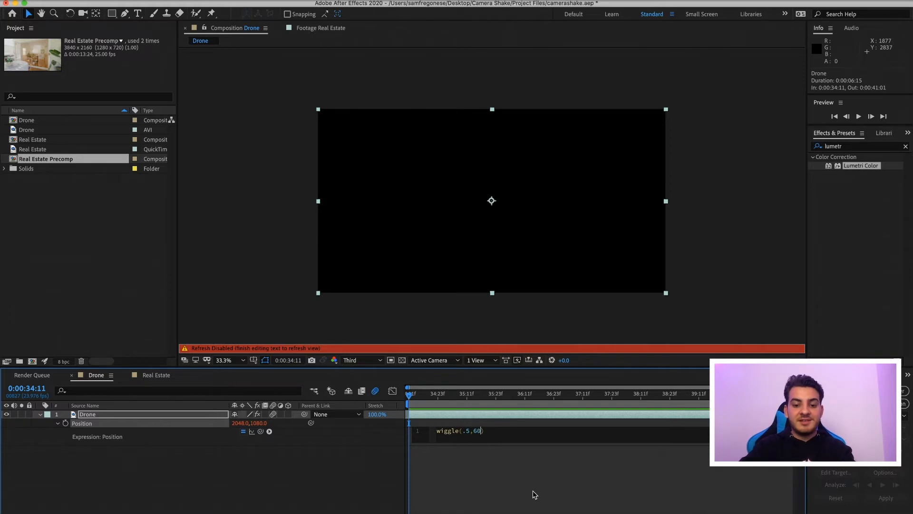
{"action": "left_click", "coordinate": [508, 471]}
- Play back and scrub through the Drone composition to check the position shake
{"action": "key", "text": "space"}
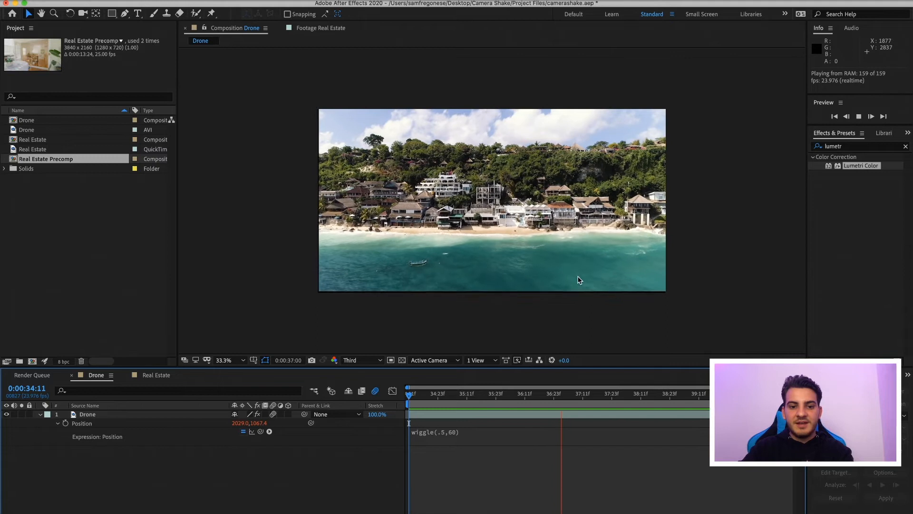
{"action": "left_click", "coordinate": [408, 398]}
{"action": "left_click_drag", "start_coordinate": [408, 399], "coordinate": [668, 376]}
{"action": "key", "text": "space"}
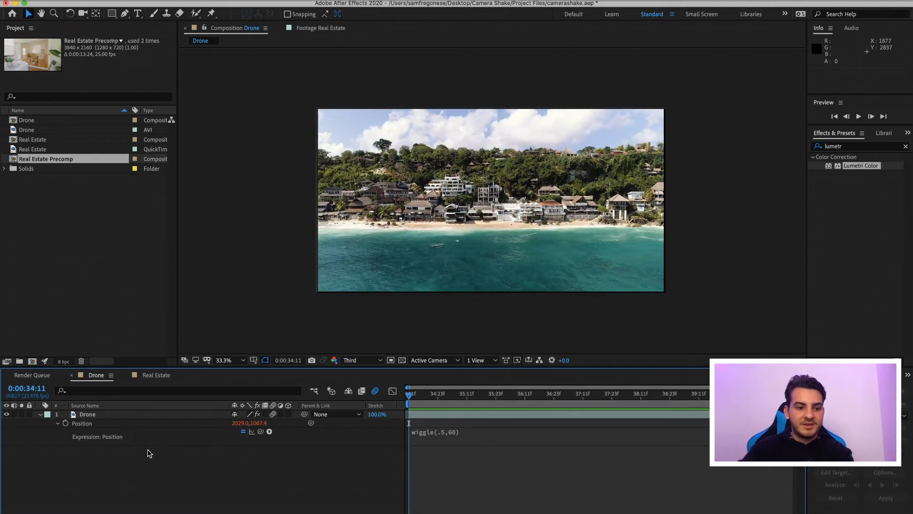
- Add a wiggle expression to the Drone layer's Rotation property and collapse the layer
{"action": "left_click", "coordinate": [136, 415]}
{"action": "key", "text": "u"}
{"action": "key", "text": "r"}
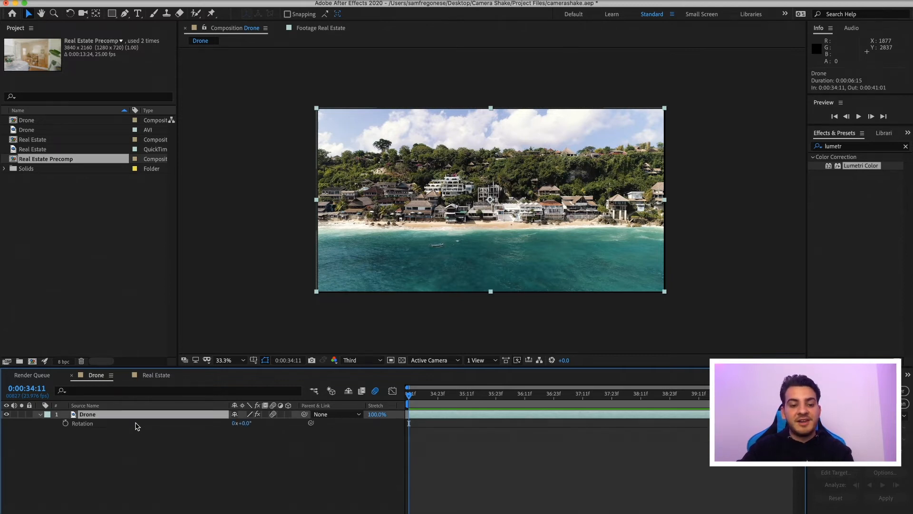
{"action": "left_click", "coordinate": [66, 424], "text": "alt"}
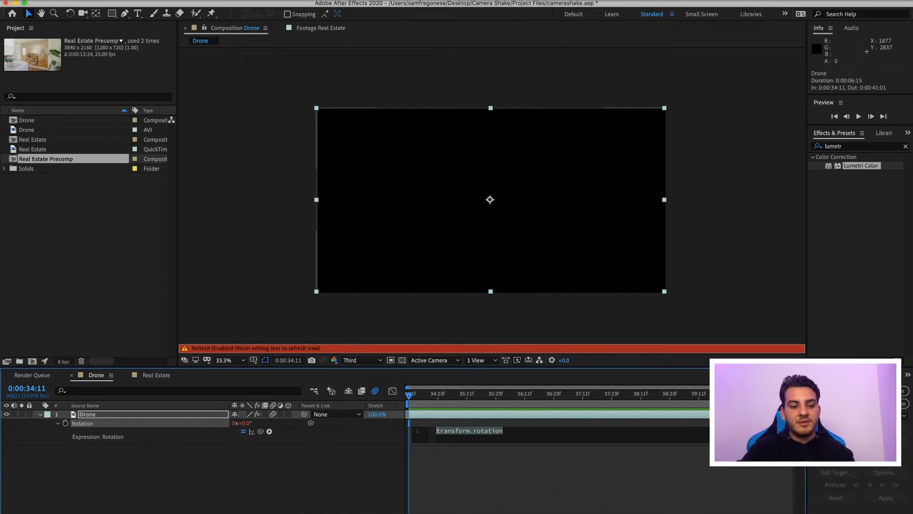
{"action": "type", "text": "wiggle()"}
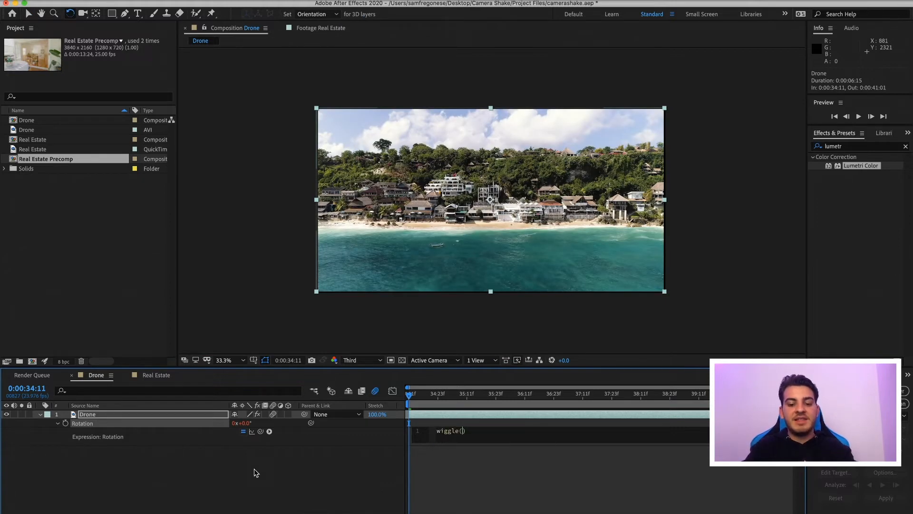
{"action": "left_click", "coordinate": [461, 488]}
{"action": "left_click", "coordinate": [40, 414]}
- Preview the combined shake and change the Drone layer's Position expression to wiggle(.5,80)
{"action": "key", "text": "space"}
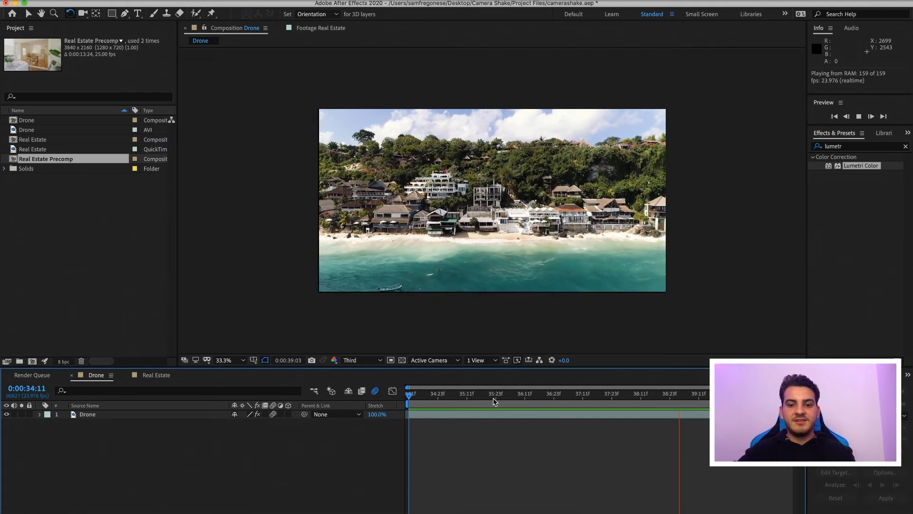
{"action": "key", "text": "space"}
{"action": "key", "text": "p"}
{"action": "left_click", "coordinate": [65, 423], "text": "alt"}
{"action": "type", "text": "wiggle(.5,60)"}
{"action": "left_click", "coordinate": [450, 433]}
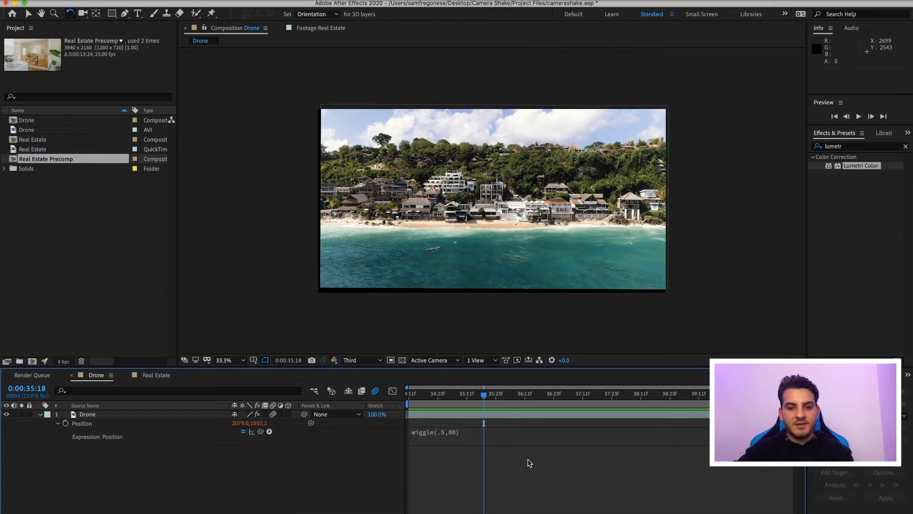
- Scale the Drone layer to 107% to cover the exposed frame edges and play back the composition
{"action": "left_click", "coordinate": [139, 415]}
{"action": "key", "text": "s"}
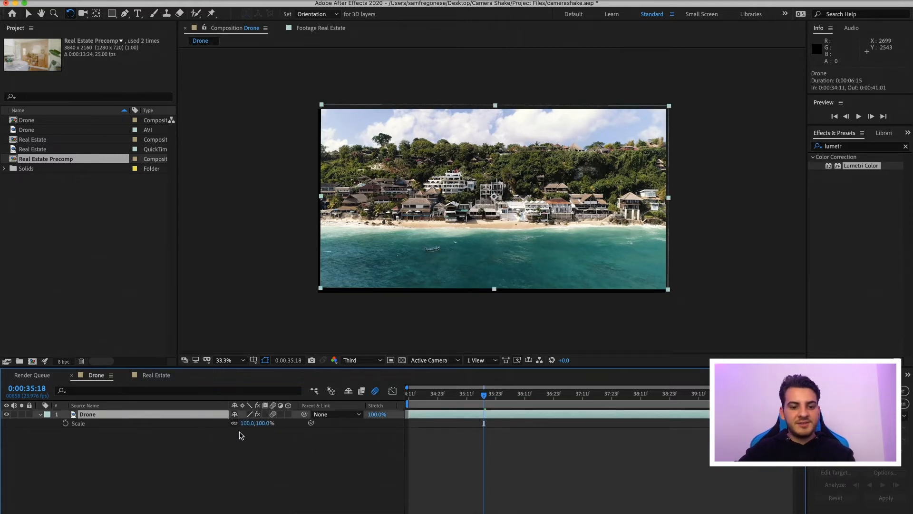
{"action": "left_click", "coordinate": [266, 423]}
{"action": "type", "text": "1"}
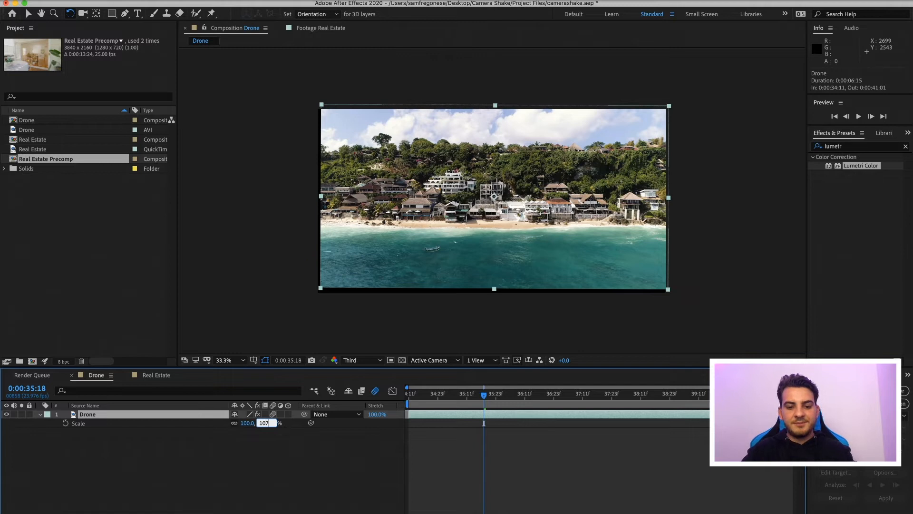
{"action": "type", "text": "07"}
{"action": "key", "text": "Return"}
{"action": "key", "text": "space"}
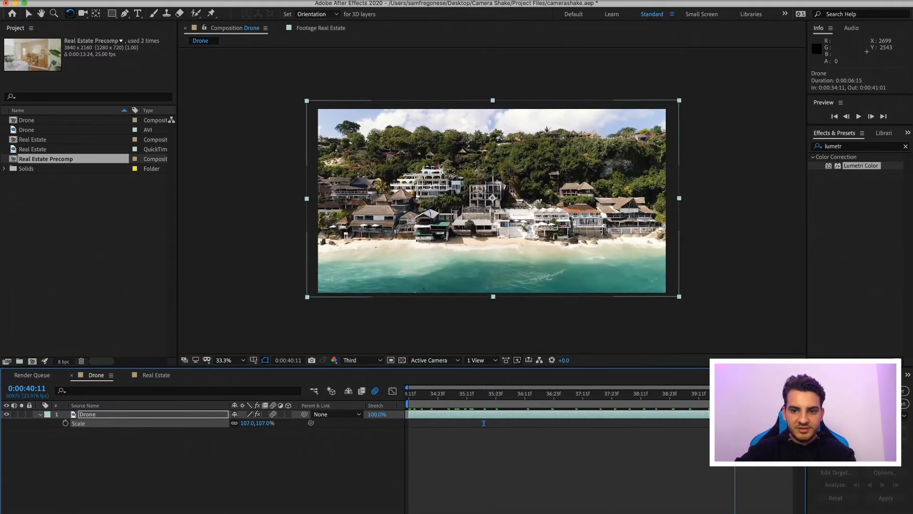
{"action": "left_click", "coordinate": [515, 502]}
{"action": "key", "text": "space"}
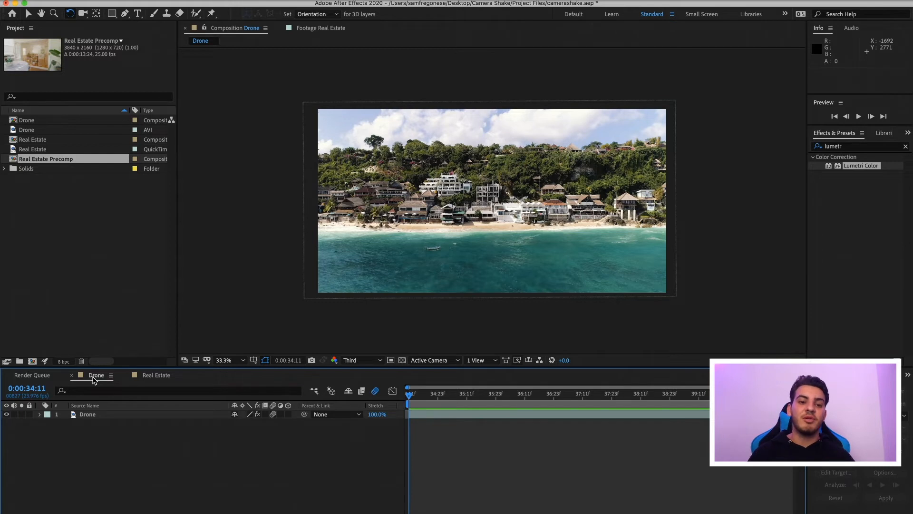
- Switch to the Real Estate composition and add a new adjustment layer above both clips
{"action": "left_click", "coordinate": [155, 375]}
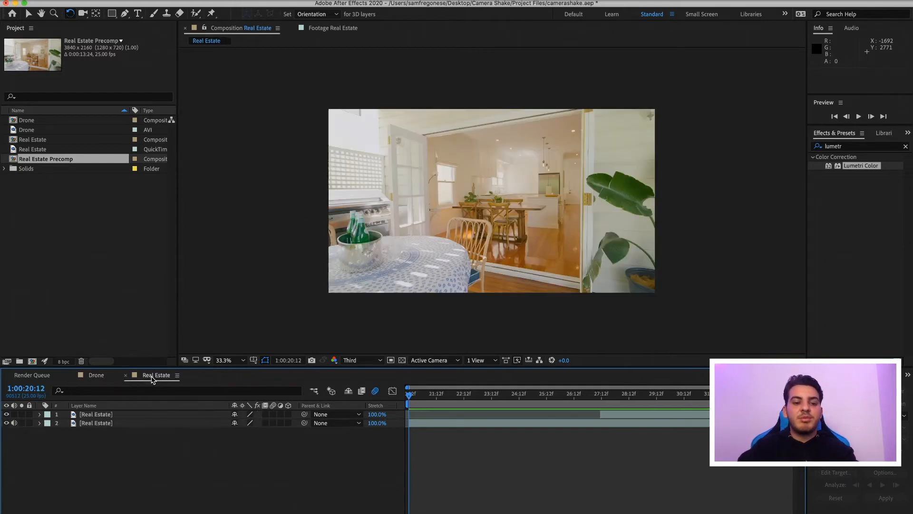
{"action": "left_click_drag", "start_coordinate": [495, 395], "coordinate": [580, 418]}
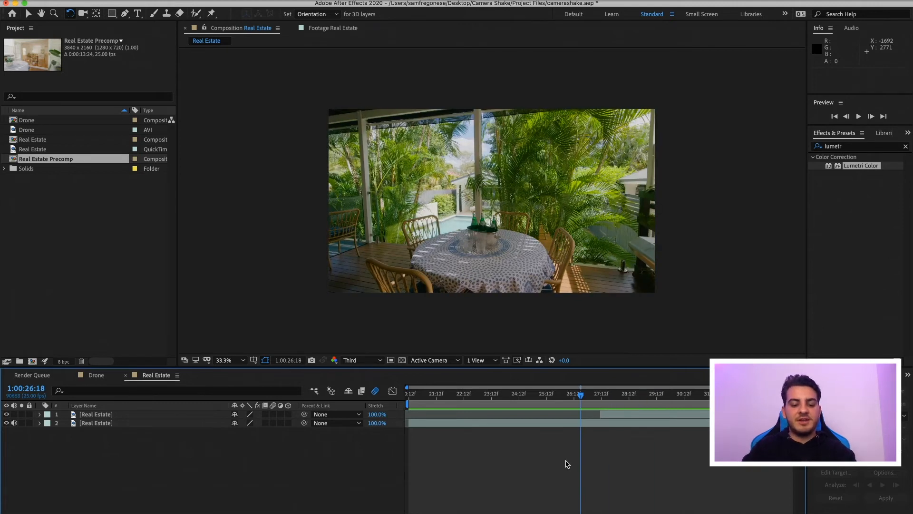
{"action": "key", "text": "super+alt+y"}
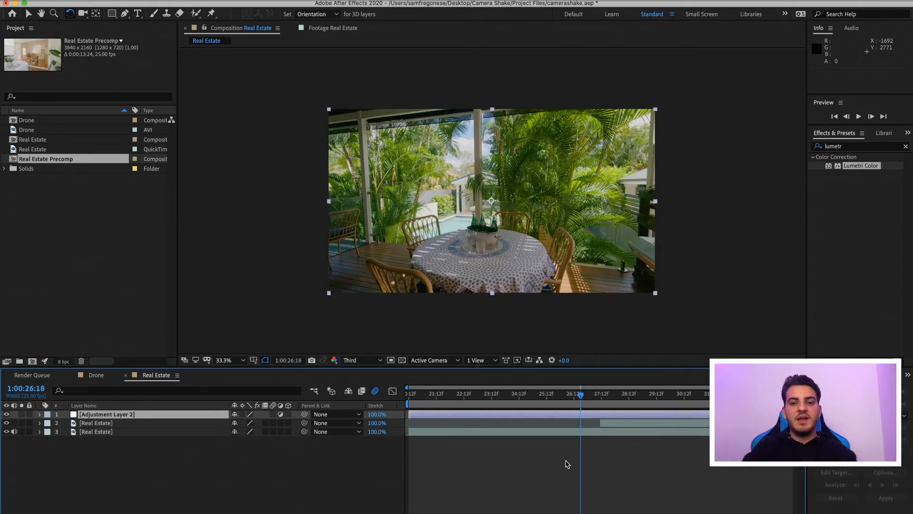
{"action": "left_click", "coordinate": [184, 1]}
{"action": "mouse_move", "coordinate": [186, 5]}
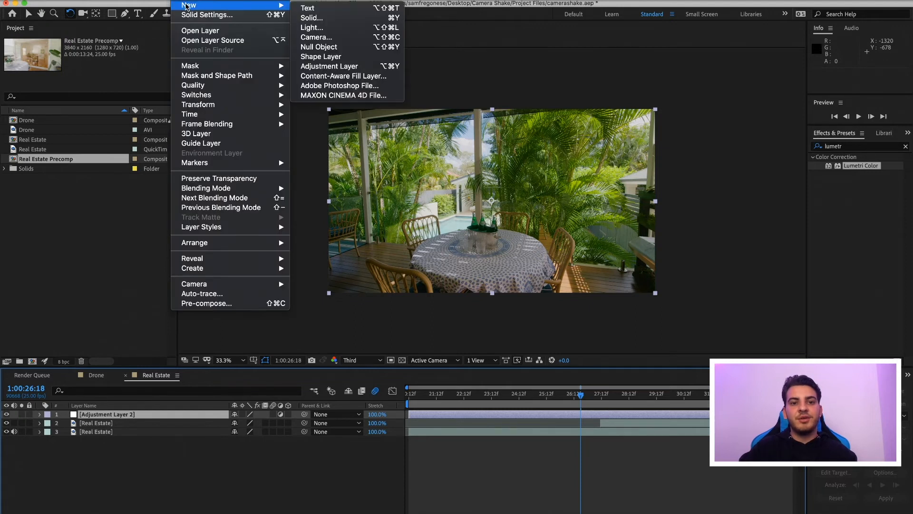
{"action": "left_click", "coordinate": [679, 193]}
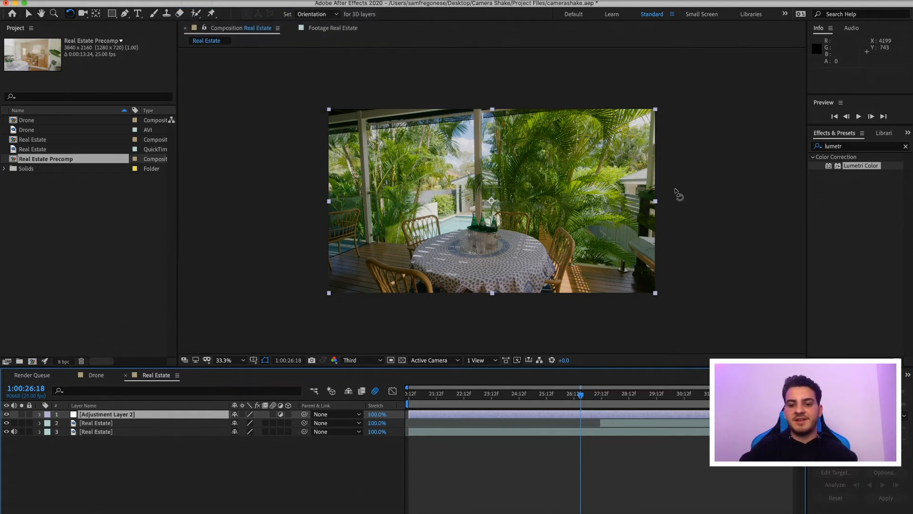
{"action": "left_click_drag", "start_coordinate": [507, 395], "coordinate": [469, 396]}
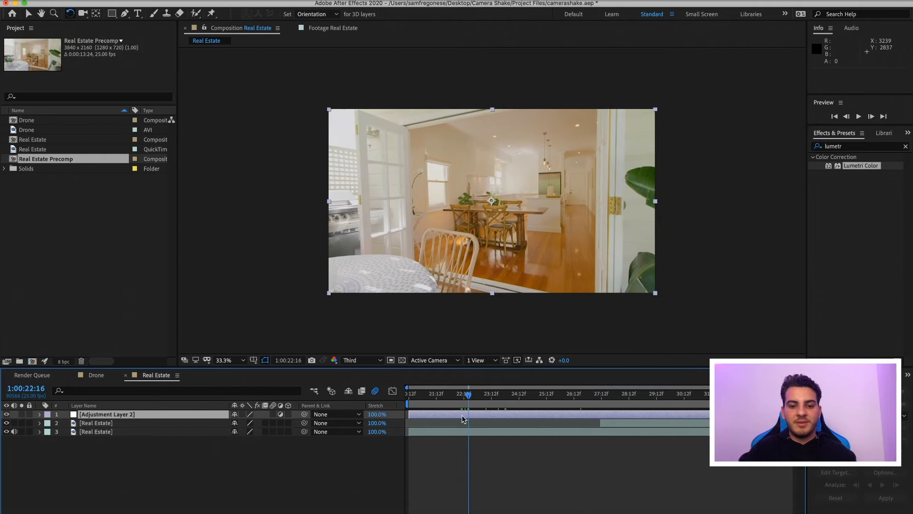
- Try to transform the adjustment layer directly in the composition view, undoing each change
{"action": "left_click", "coordinate": [91, 414]}
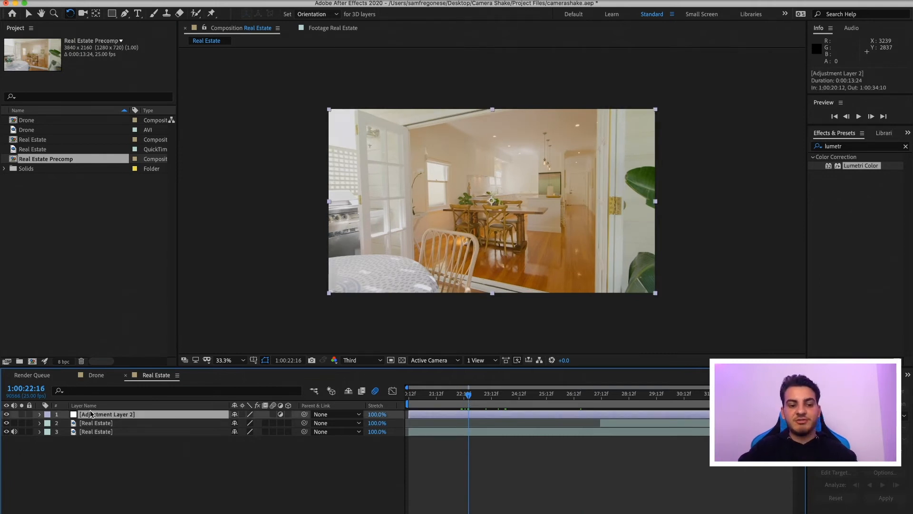
{"action": "left_click_drag", "start_coordinate": [548, 310], "coordinate": [526, 139]}
{"action": "key", "text": "super+z"}
{"action": "left_click", "coordinate": [28, 14]}
{"action": "key", "text": "super+z"}
{"action": "left_click", "coordinate": [800, 165]}
- Search the effects for "transform" and apply the Distort Transform effect to the adjustment layer
{"action": "left_click", "coordinate": [846, 148]}
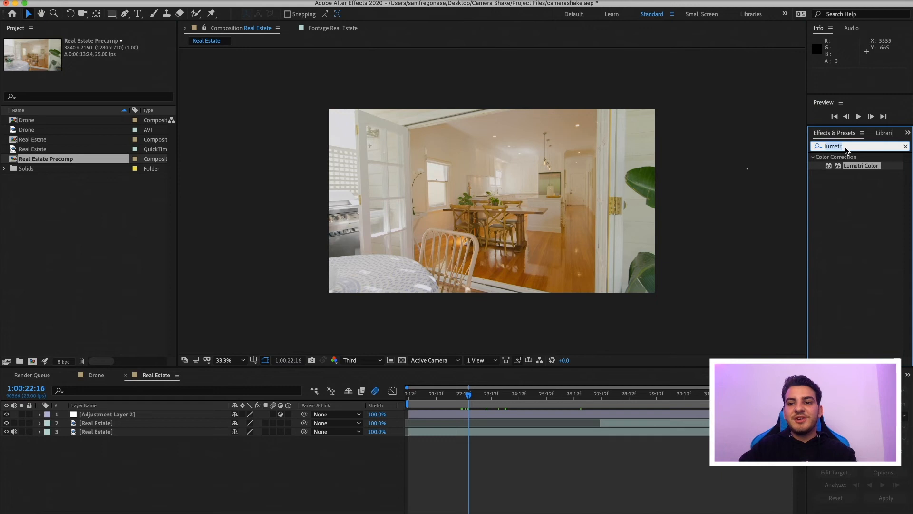
{"action": "type", "text": "transform"}
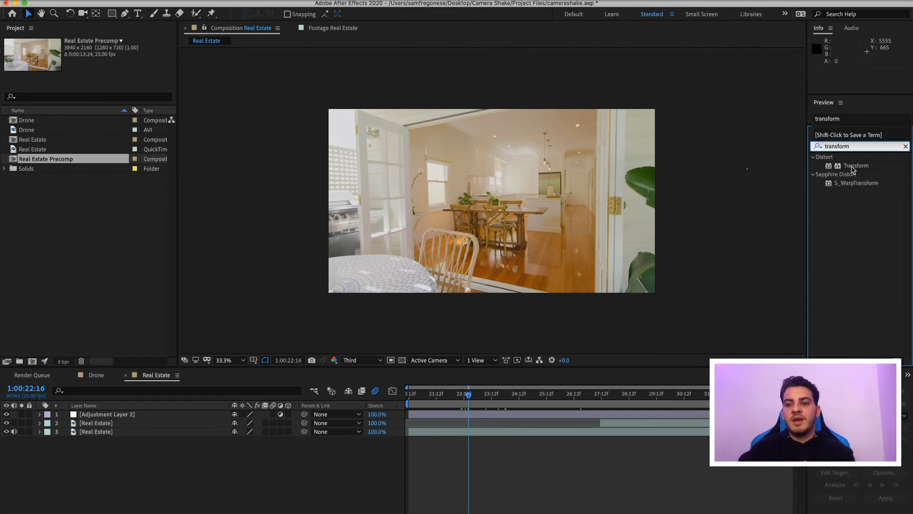
{"action": "left_click_drag", "start_coordinate": [853, 170], "coordinate": [634, 414]}
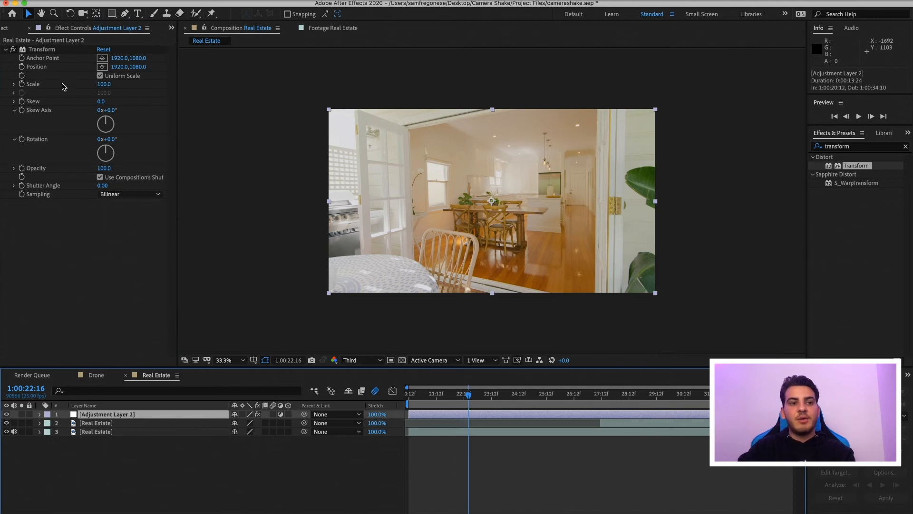
- Set the Transform effect's uniform Scale to 107 on the adjustment layer
{"action": "mouse_move", "coordinate": [103, 86]}
{"action": "left_mouse_down"}
{"action": "mouse_move", "coordinate": [85, 86]}
{"action": "mouse_move", "coordinate": [108, 85]}
{"action": "left_mouse_up"}
{"action": "left_click", "coordinate": [105, 84]}
{"action": "type", "text": "107"}
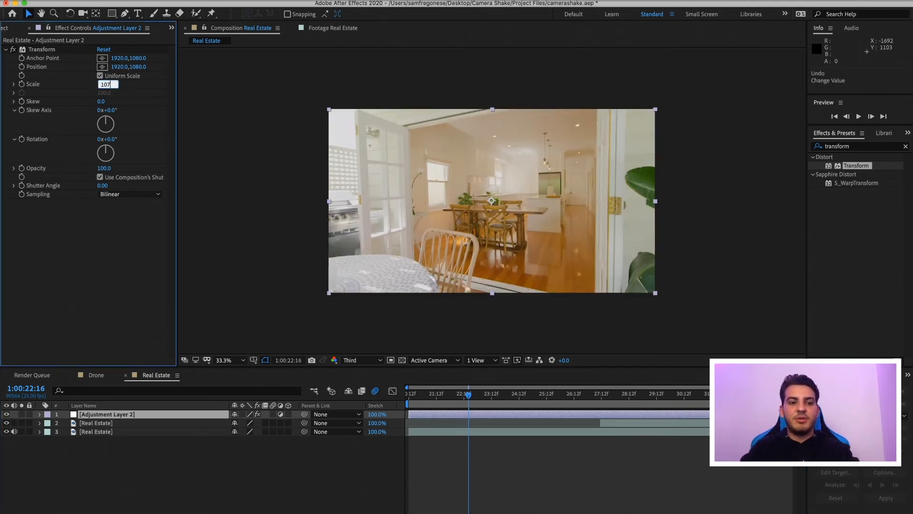
{"action": "key", "text": "Return"}
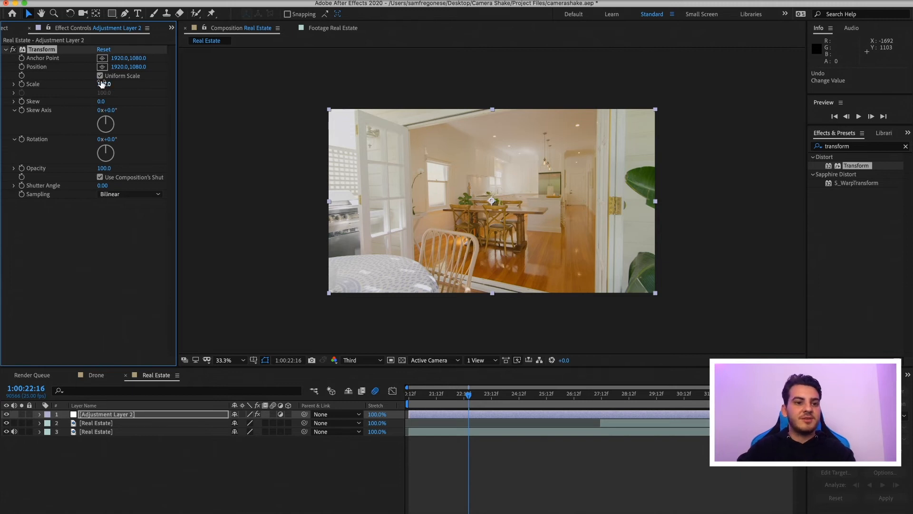
- Add the expression wiggle(.5,50) to the Transform effect's Position on the adjustment layer
{"action": "left_click", "coordinate": [22, 66], "text": "alt"}
{"action": "type", "text": "w"}
{"action": "key", "text": "Return"}
{"action": "type", "text": ".5,50"}
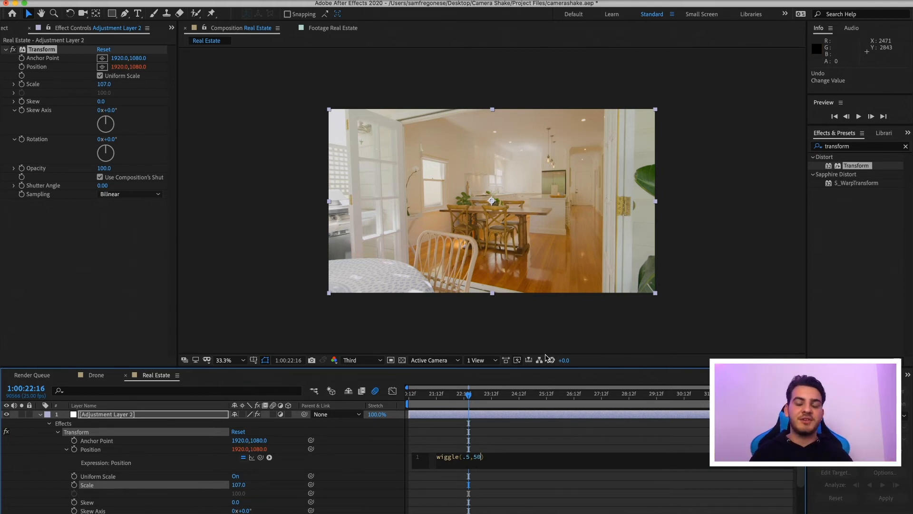
{"action": "left_click", "coordinate": [521, 460]}
- Add the expression wiggle(.5,.5) to the Transform effect's Rotation on the adjustment layer
{"action": "scroll", "coordinate": [514, 468], "scroll_direction": "down", "scroll_amount": 3}
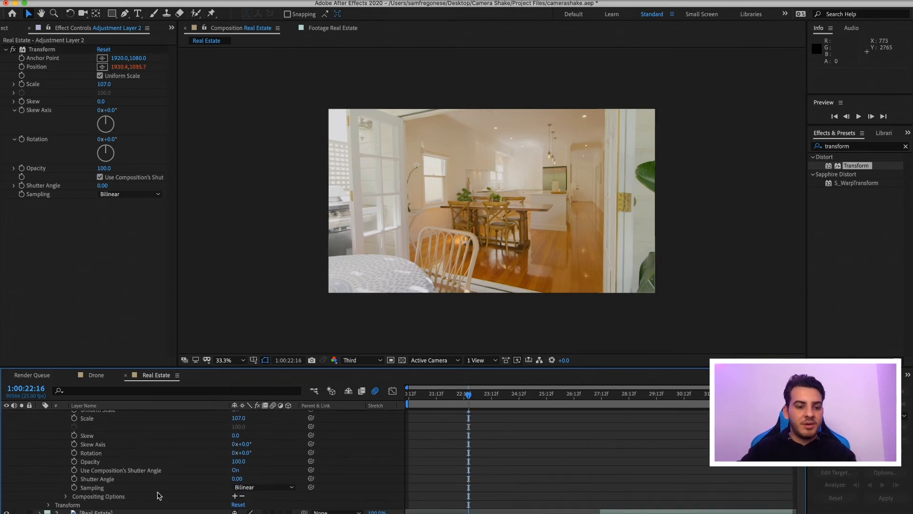
{"action": "left_click", "coordinate": [74, 452], "text": "alt"}
{"action": "type", "text": "wiggle"}
{"action": "type", "text": "(."}
{"action": "type", "text": "5,.5"}
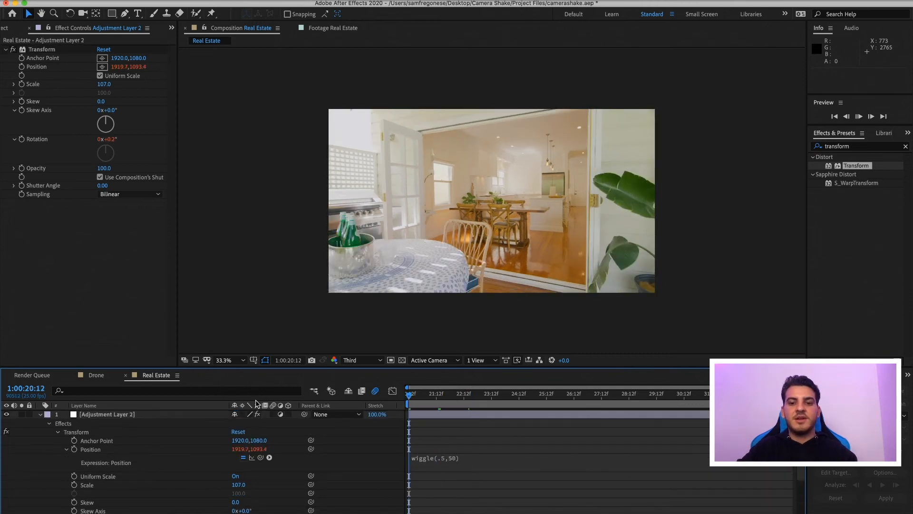
- Play back and scrub through the Real Estate composition, collapse the adjustment layer, and revisit the Drone composition for comparison
{"action": "key", "text": "space"}
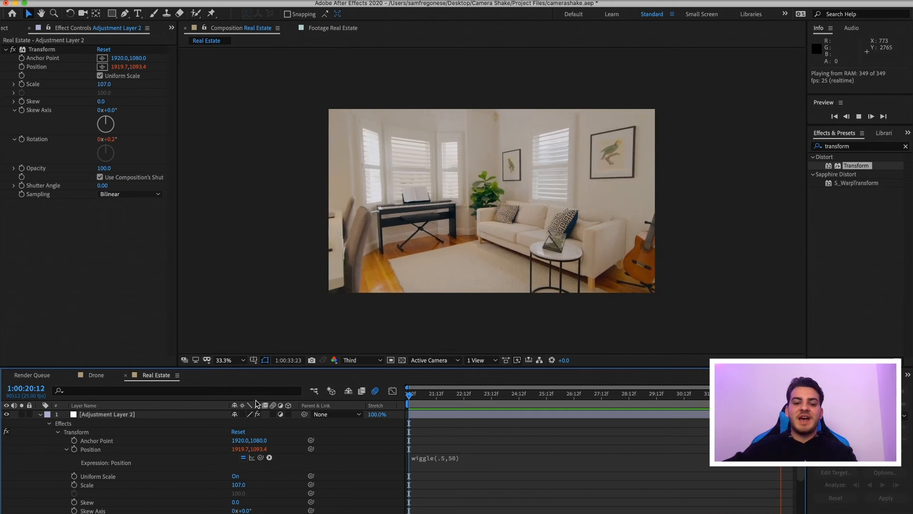
{"action": "left_click", "coordinate": [459, 394]}
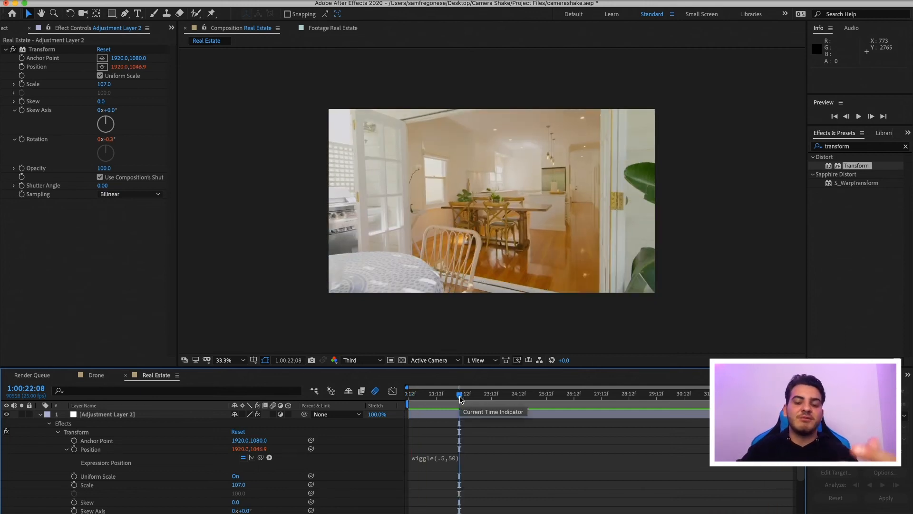
{"action": "left_click_drag", "start_coordinate": [460, 397], "coordinate": [495, 398]}
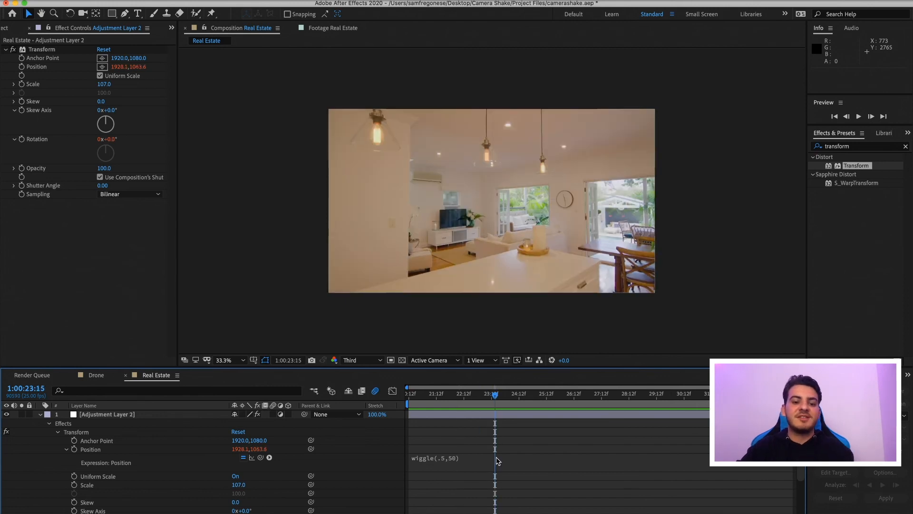
{"action": "left_click", "coordinate": [40, 414]}
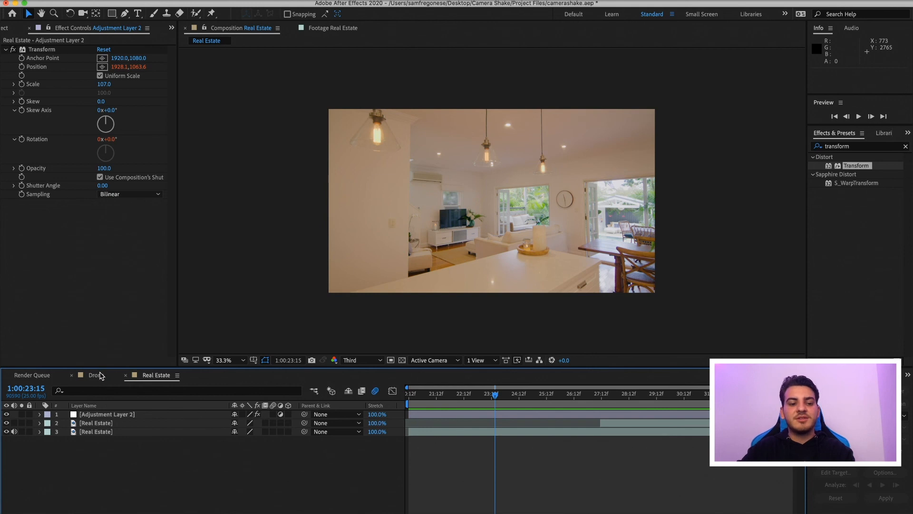
{"action": "left_click", "coordinate": [100, 375]}
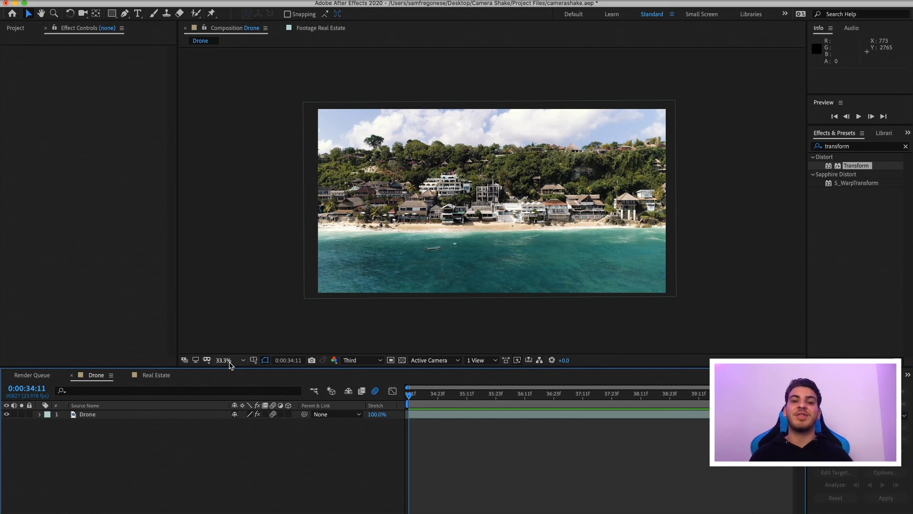
{"action": "left_click", "coordinate": [160, 375]}
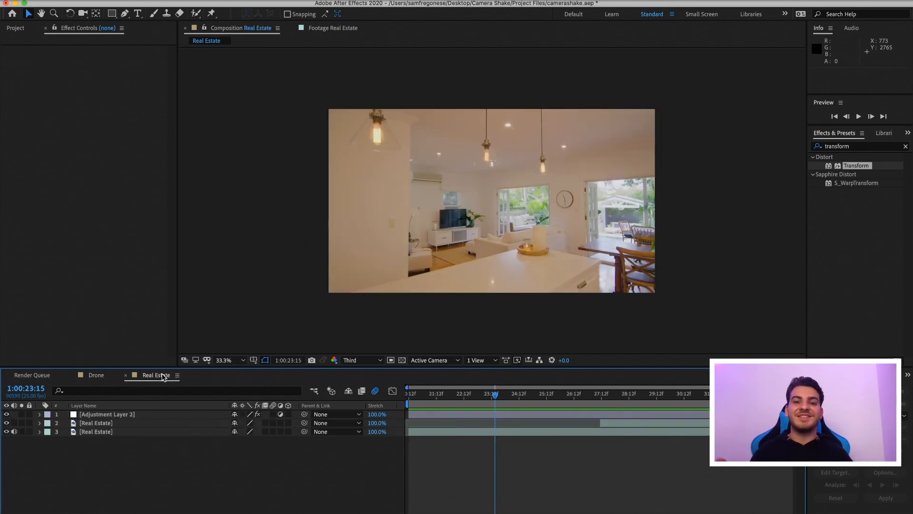